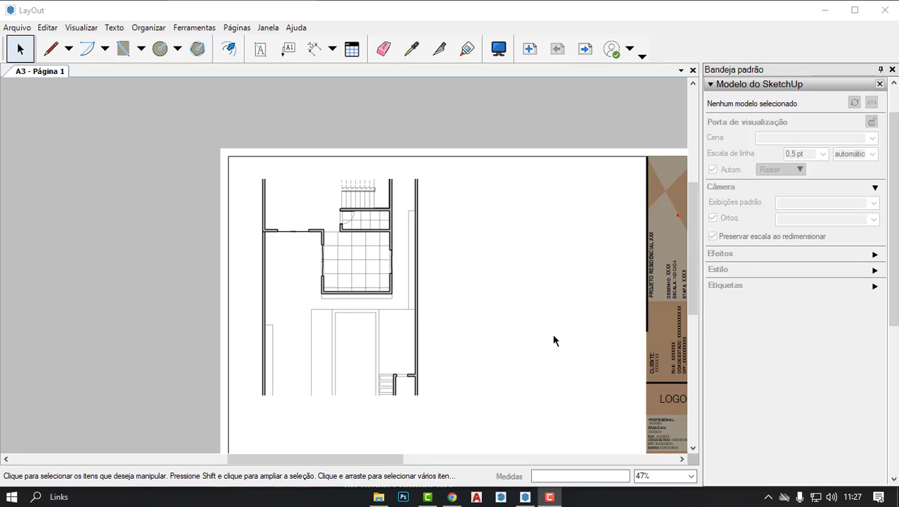
Step: Zoom in slightly on the A3 floor-plan page with the scroll wheel
scroll(408, 304, up, 1)
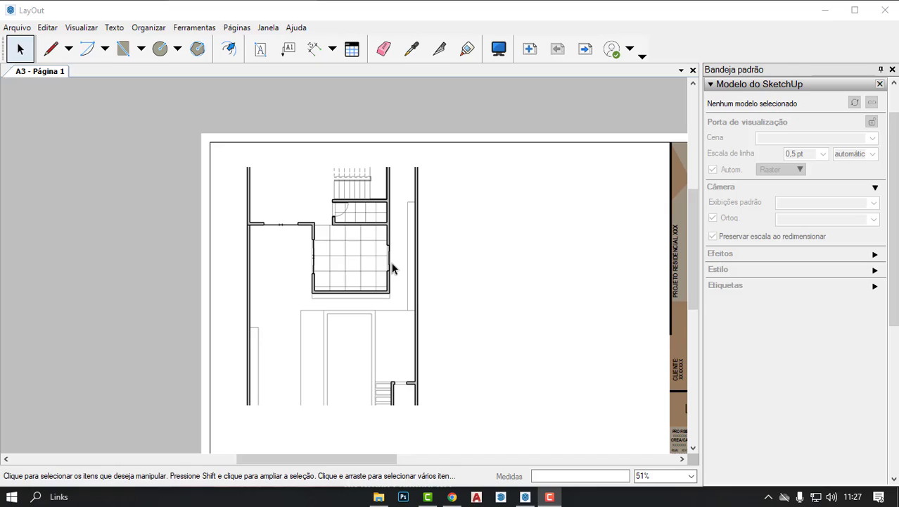
scroll(392, 268, down, 2)
scroll(337, 228, up, 2)
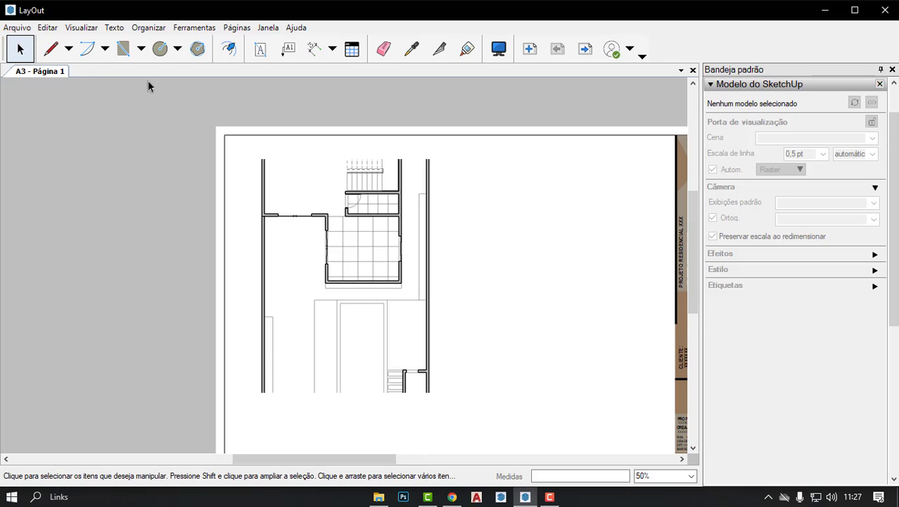
Step: In Configurar documento's Papel settings, set Resolução de saída to Baixa and close
click(17, 28)
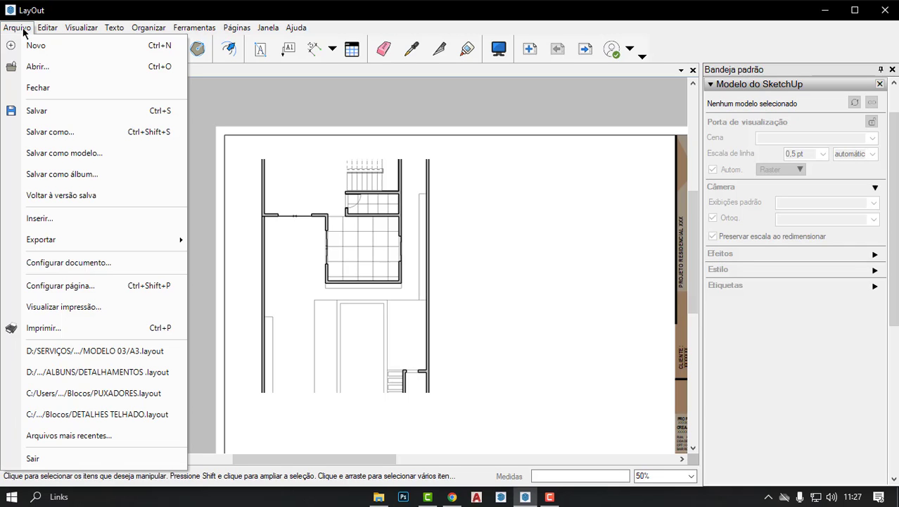
click(103, 272)
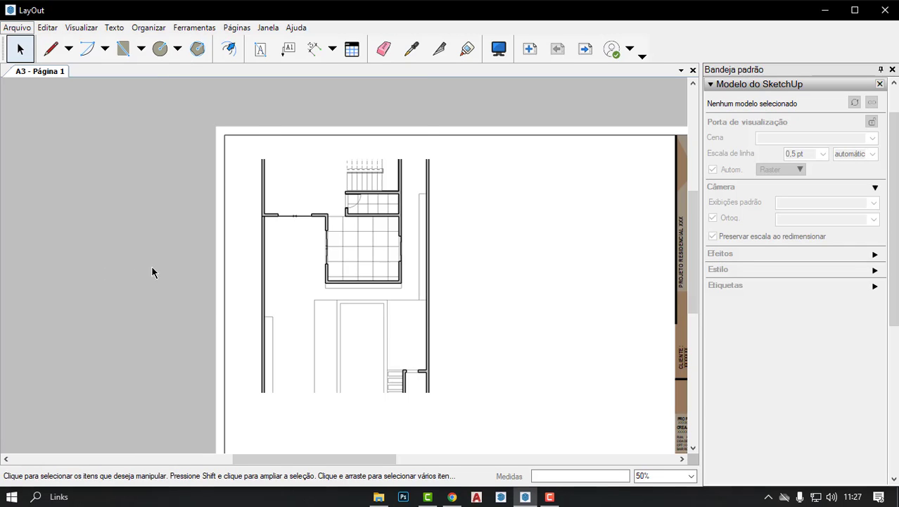
click(75, 110)
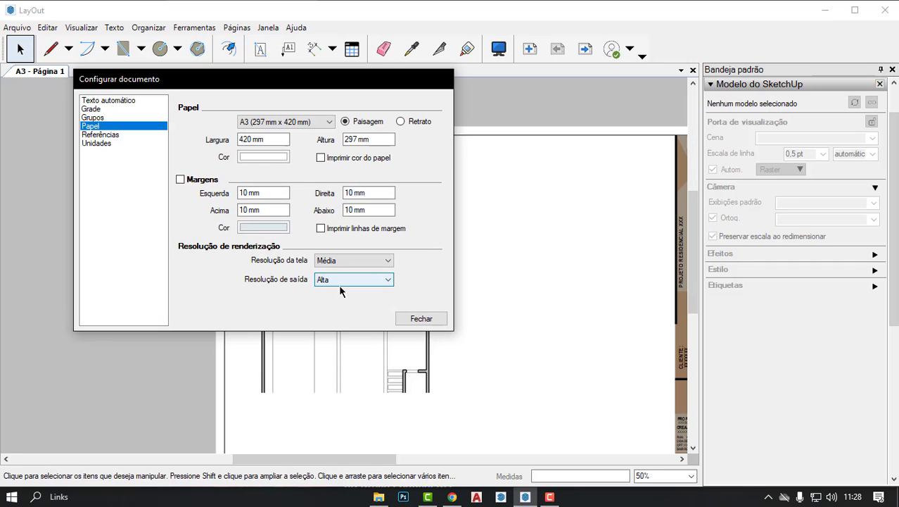
click(337, 261)
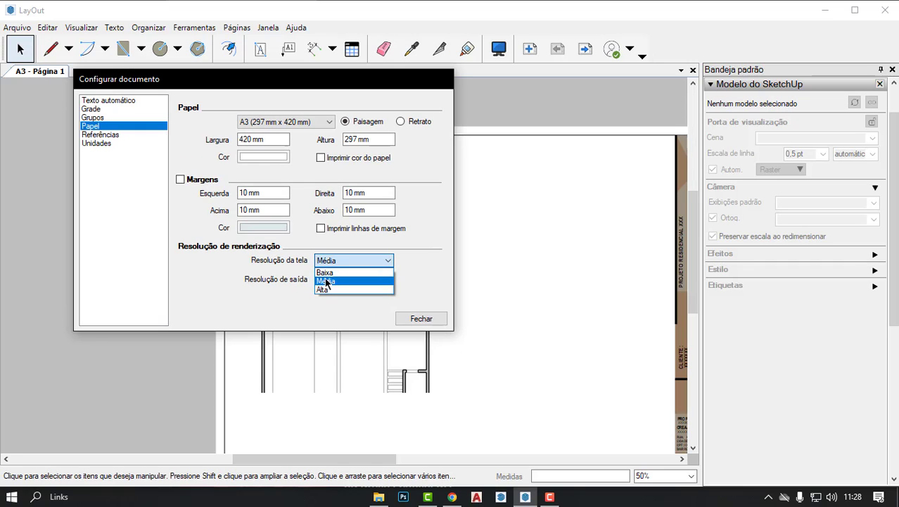
click(402, 271)
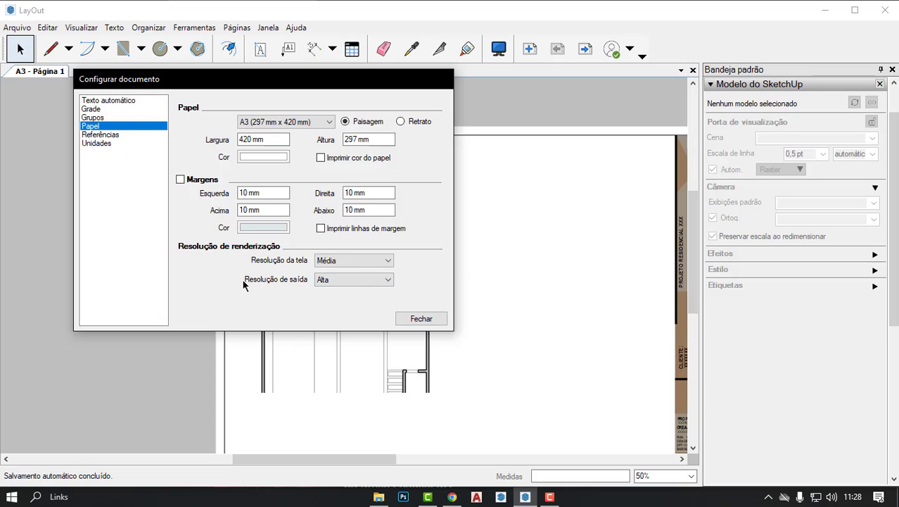
click(318, 283)
click(330, 315)
click(378, 280)
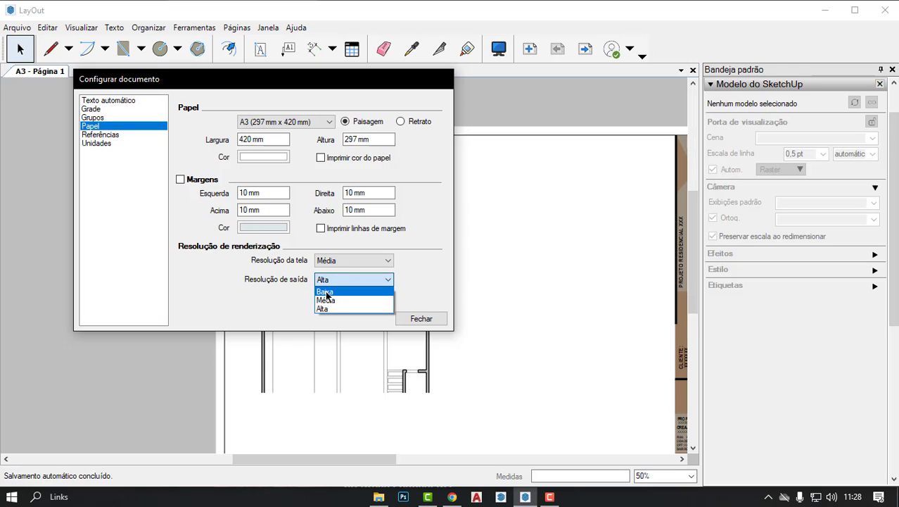
click(325, 291)
click(379, 279)
click(426, 278)
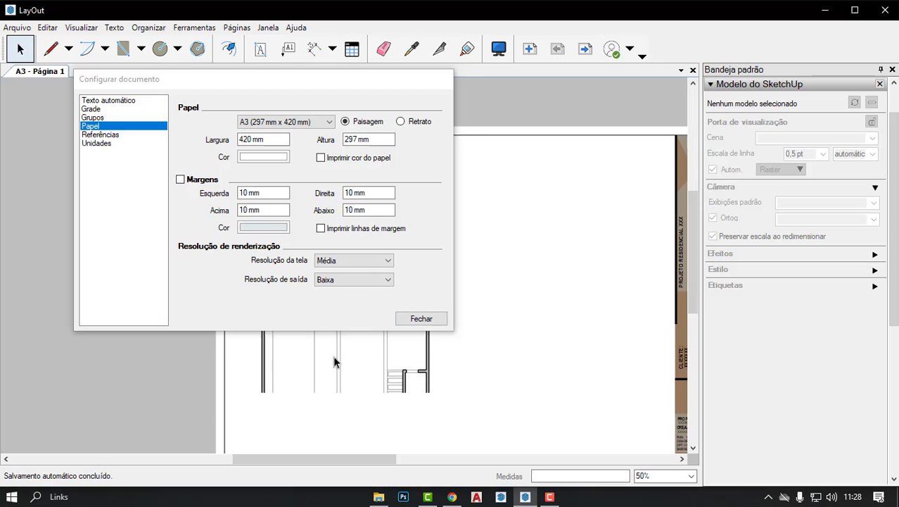
click(435, 319)
Step: Reopen the document settings and restore the output resolution to Alta
click(18, 28)
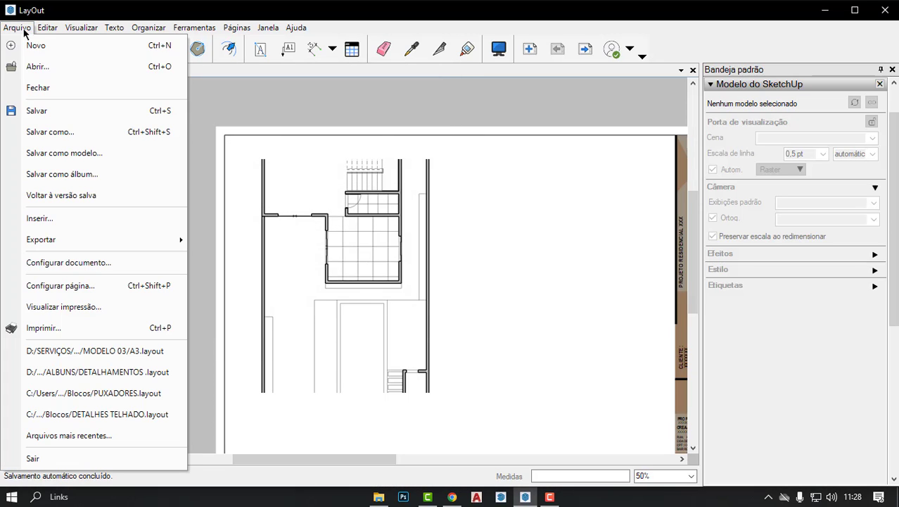
click(78, 264)
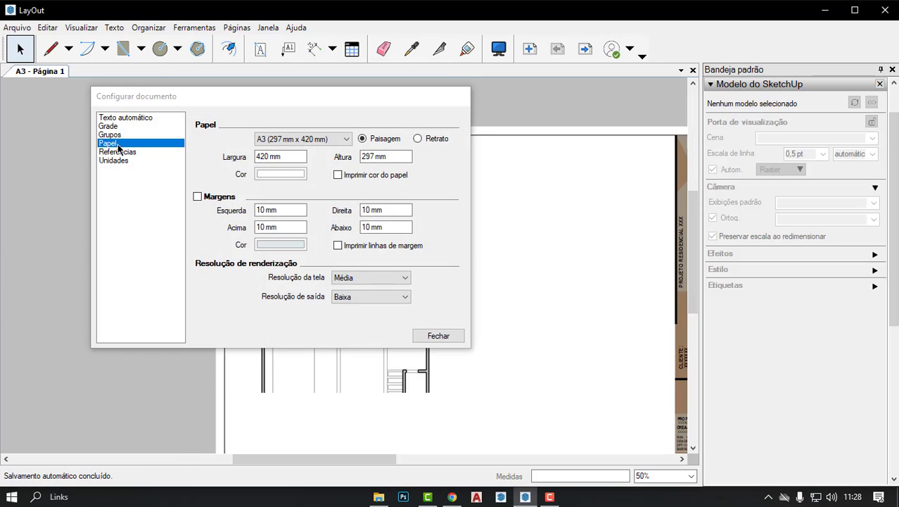
click(348, 296)
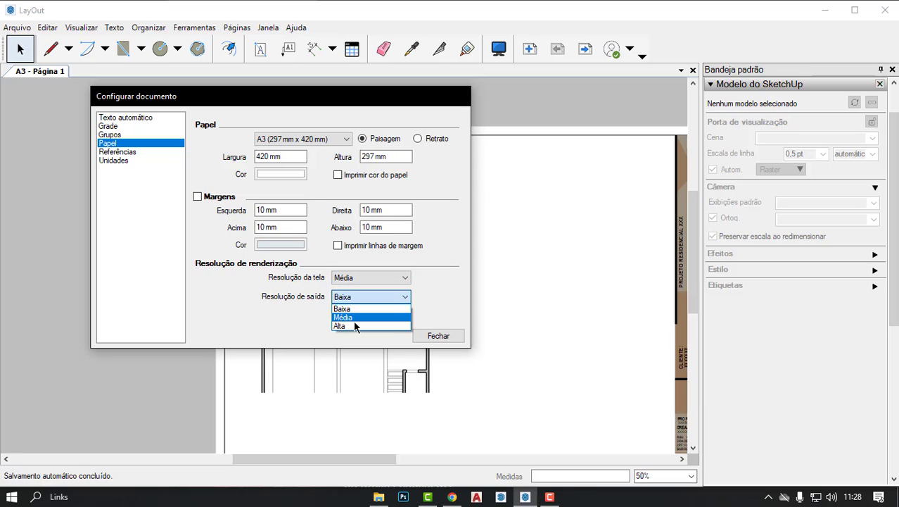
click(356, 326)
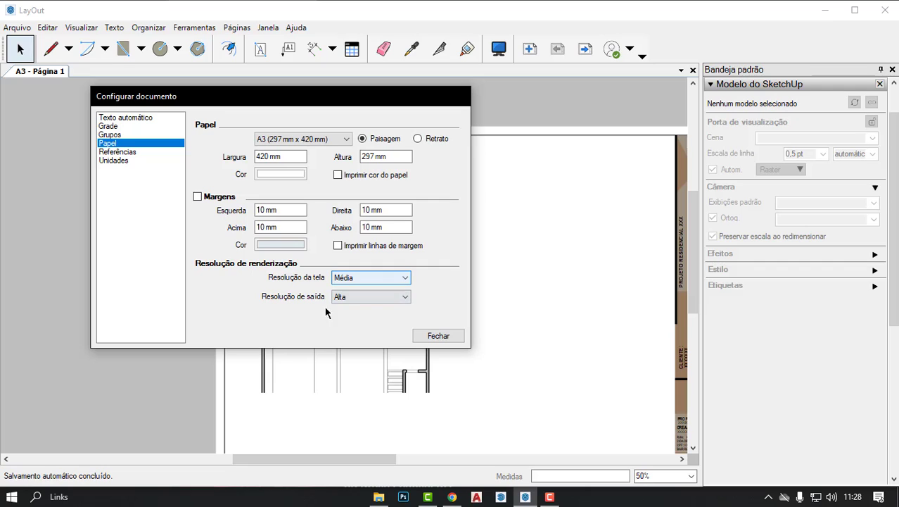
click(438, 335)
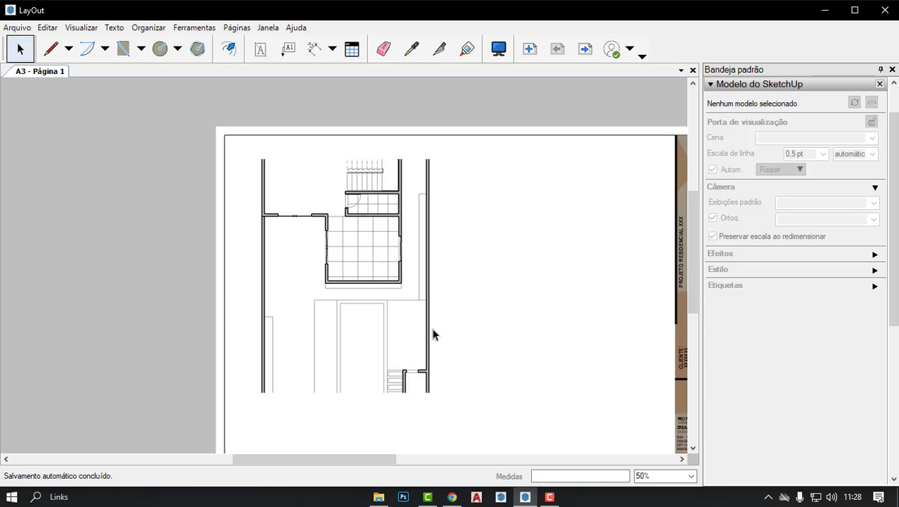
Step: Move the floor-plan viewport about 21 mm right and switch its rendering from Raster to Vetorial
click(395, 236)
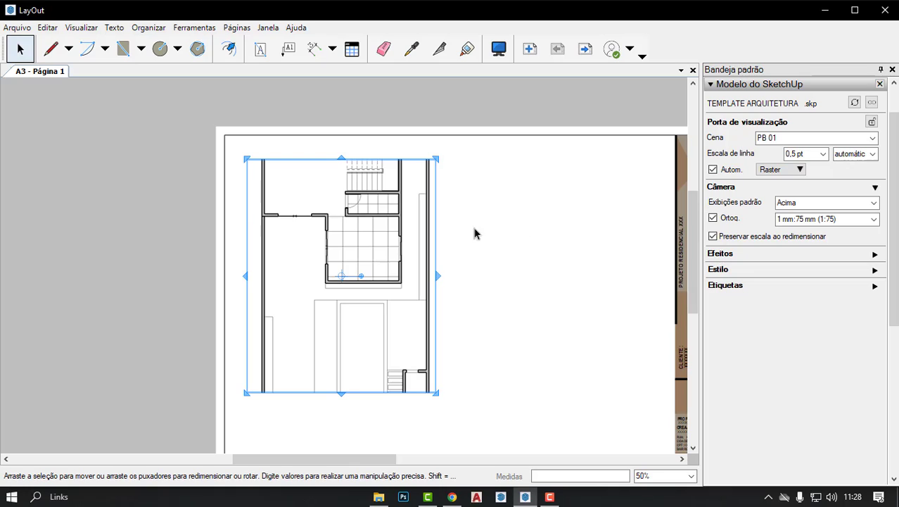
drag(398, 252, 423, 252)
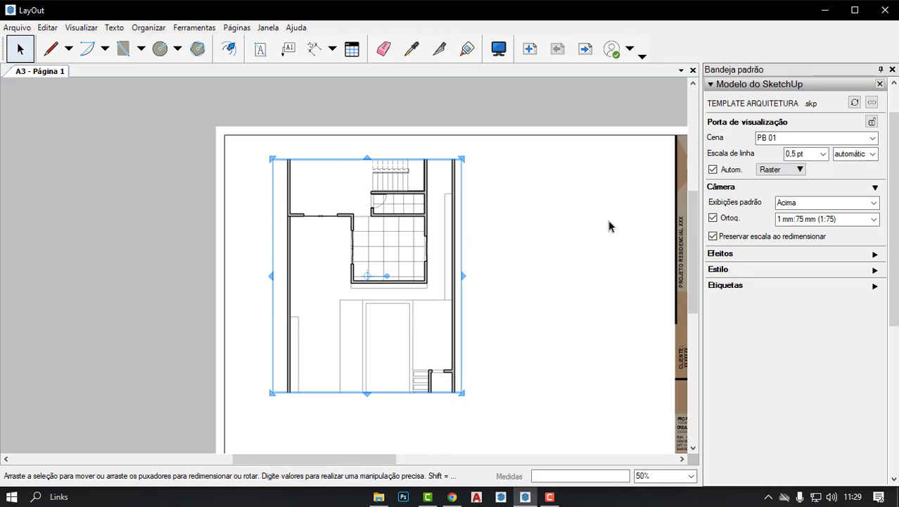
click(785, 169)
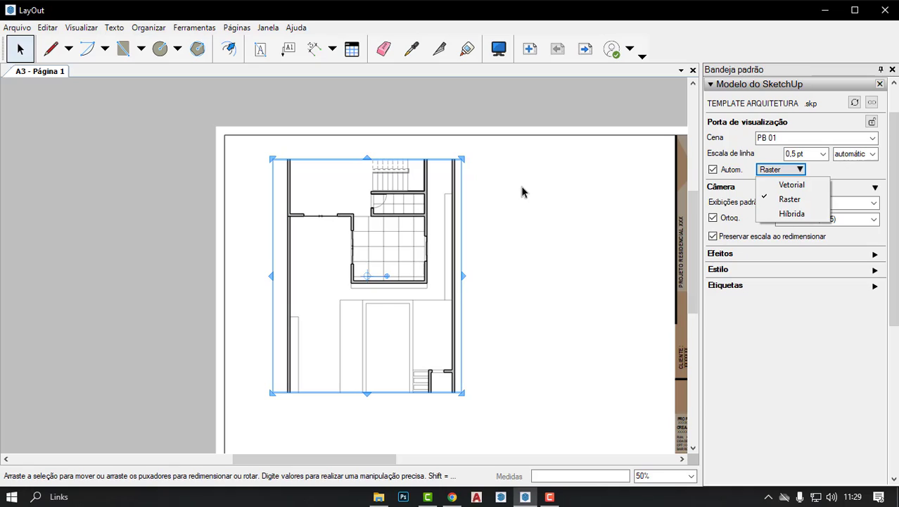
click(525, 193)
click(782, 170)
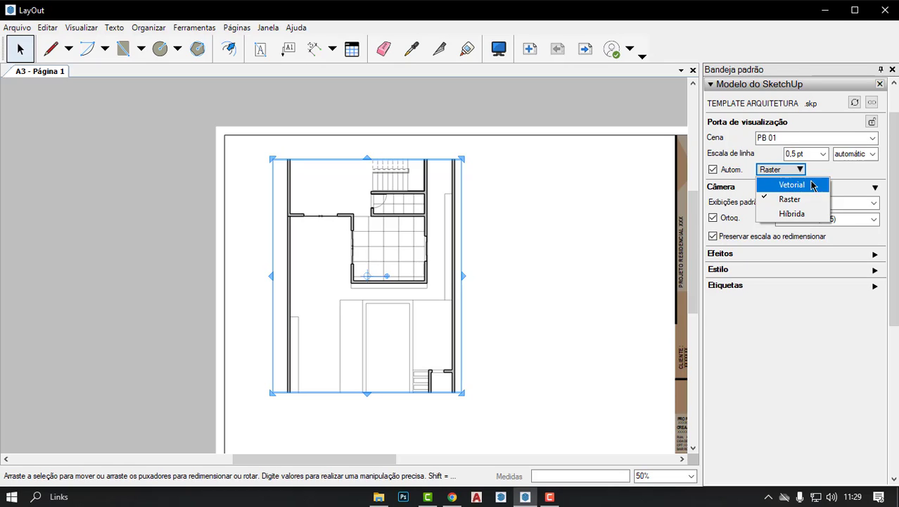
click(791, 186)
click(794, 173)
click(792, 184)
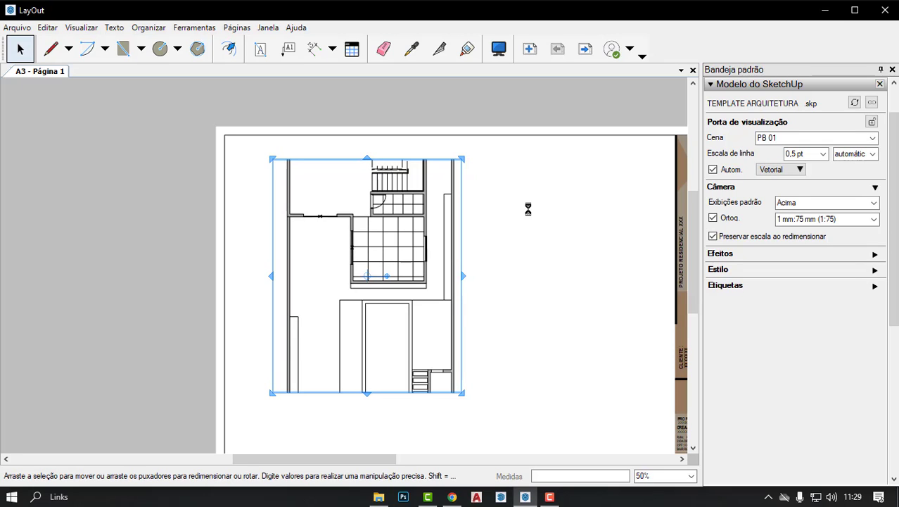
Step: Drag the 1:75 floor-plan viewport up to the page's top-left, beside the title block
scroll(466, 197, up, 2)
scroll(394, 172, up, 2)
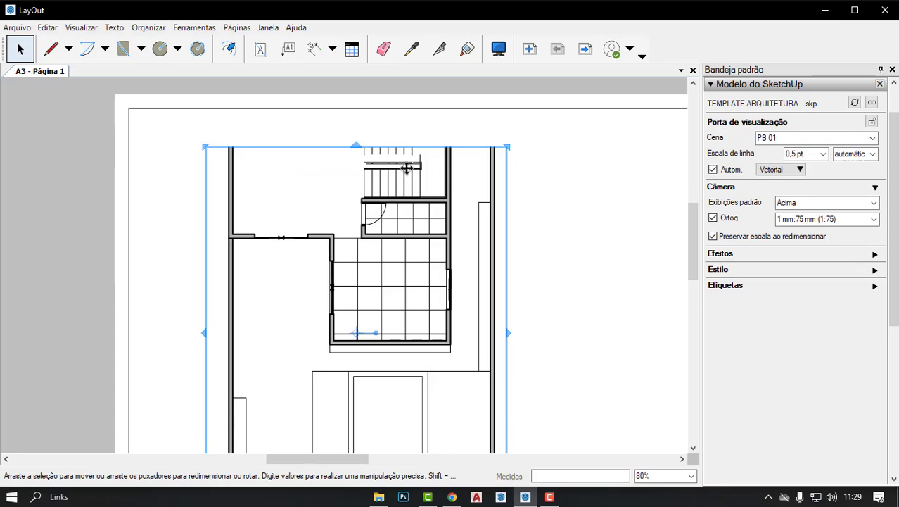
scroll(409, 162, up, 3)
scroll(409, 162, up, 1)
scroll(409, 159, up, 1)
scroll(330, 296, up, 2)
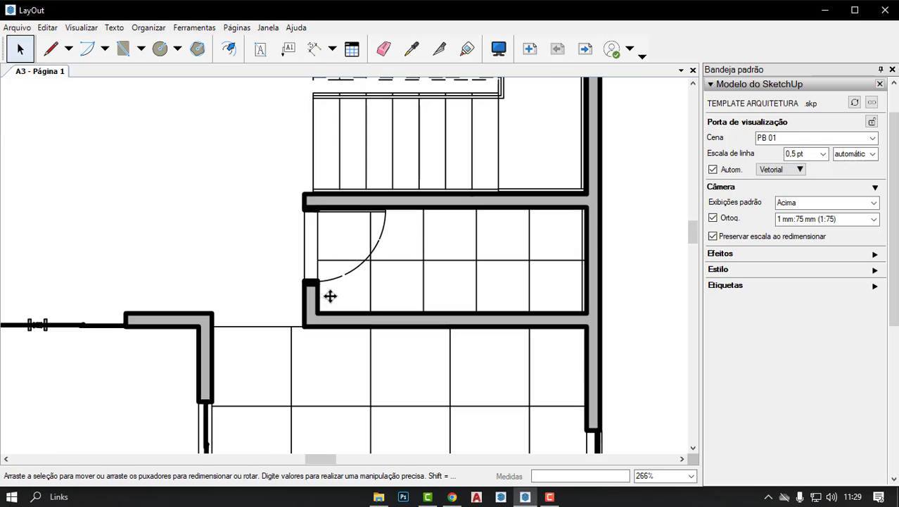
scroll(328, 260, up, 2)
scroll(328, 261, up, 1)
scroll(363, 213, down, 2)
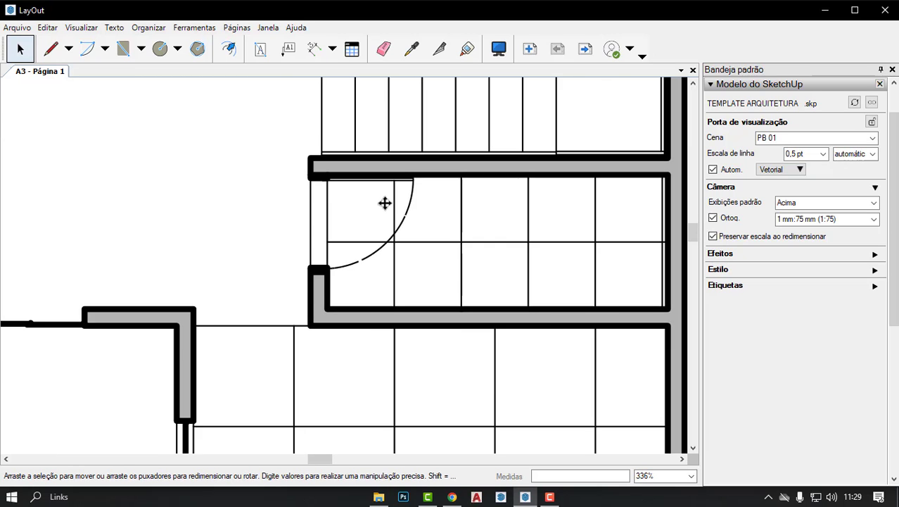
scroll(444, 200, down, 2)
scroll(443, 200, down, 1)
scroll(443, 200, down, 1)
scroll(443, 198, down, 2)
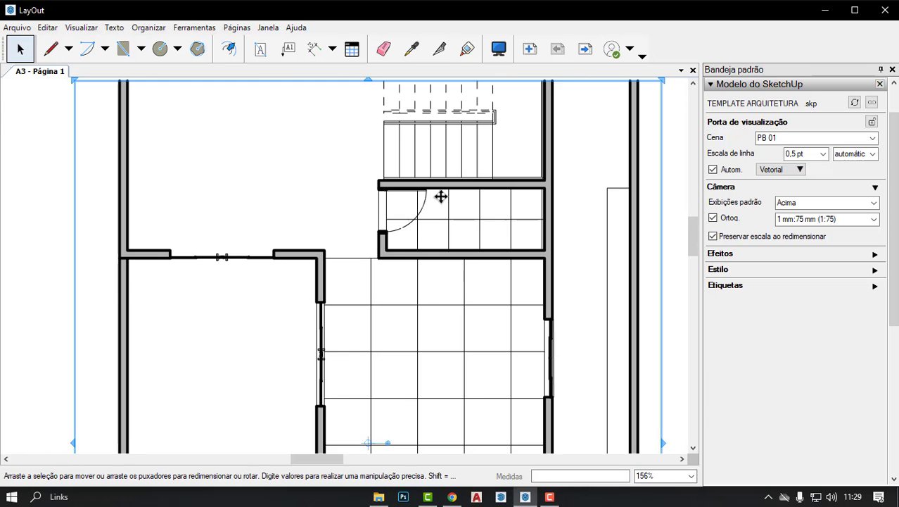
scroll(441, 197, down, 1)
scroll(382, 346, up, 2)
scroll(419, 171, down, 2)
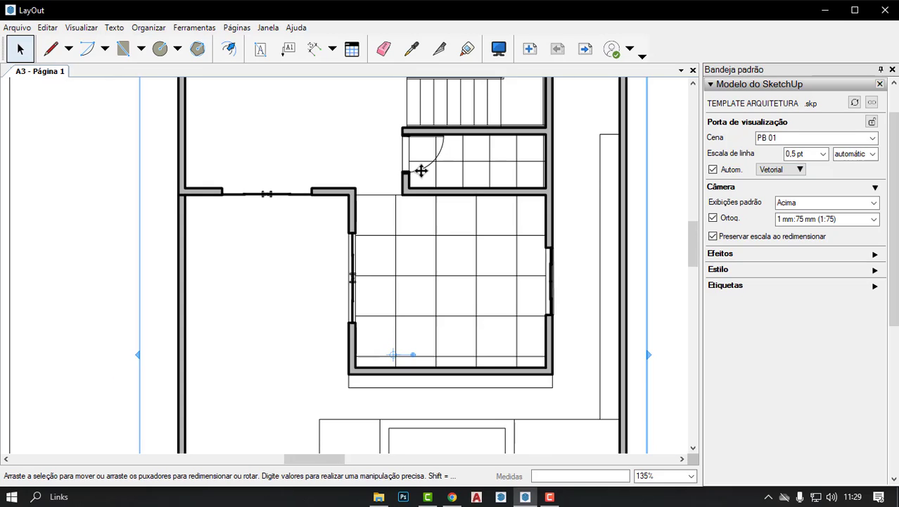
scroll(421, 180, down, 2)
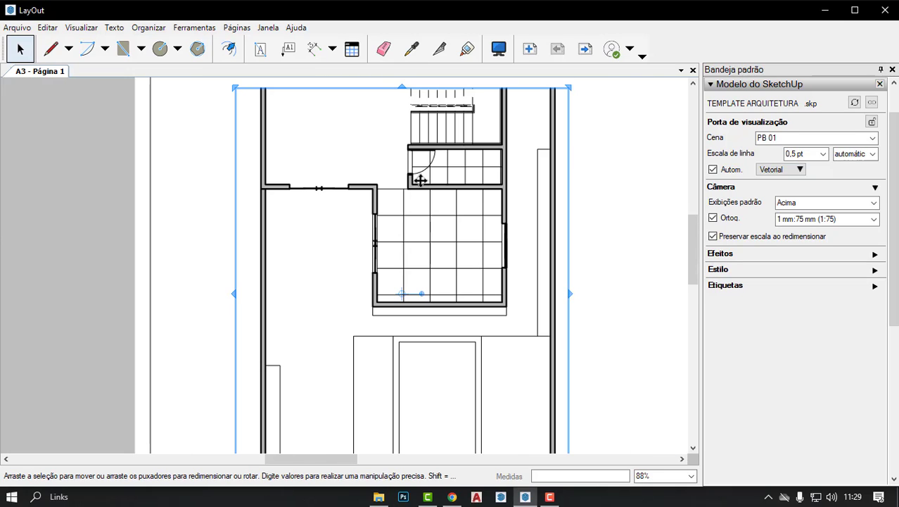
scroll(295, 217, up, 1)
scroll(267, 235, up, 1)
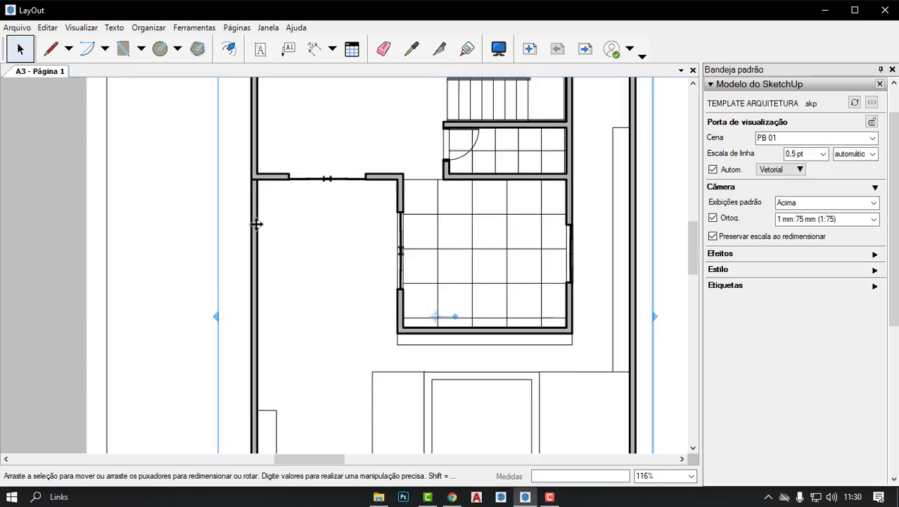
scroll(251, 221, up, 2)
scroll(260, 216, up, 2)
scroll(282, 203, down, 1)
scroll(317, 202, up, 1)
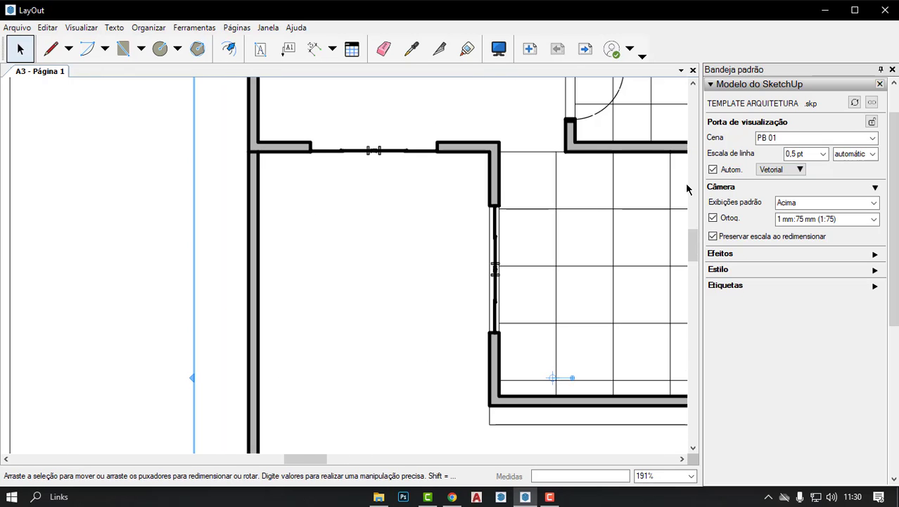
scroll(364, 157, down, 3)
scroll(364, 160, down, 3)
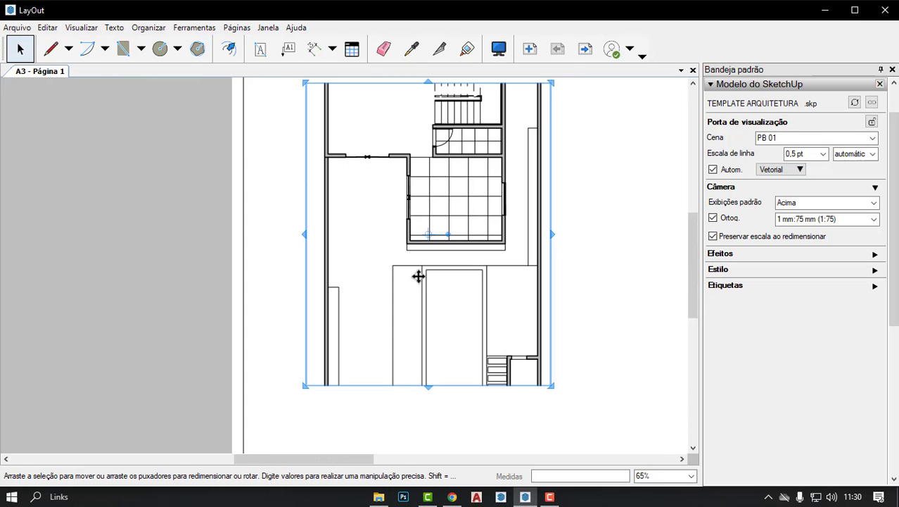
scroll(468, 310, up, 1)
scroll(474, 298, up, 1)
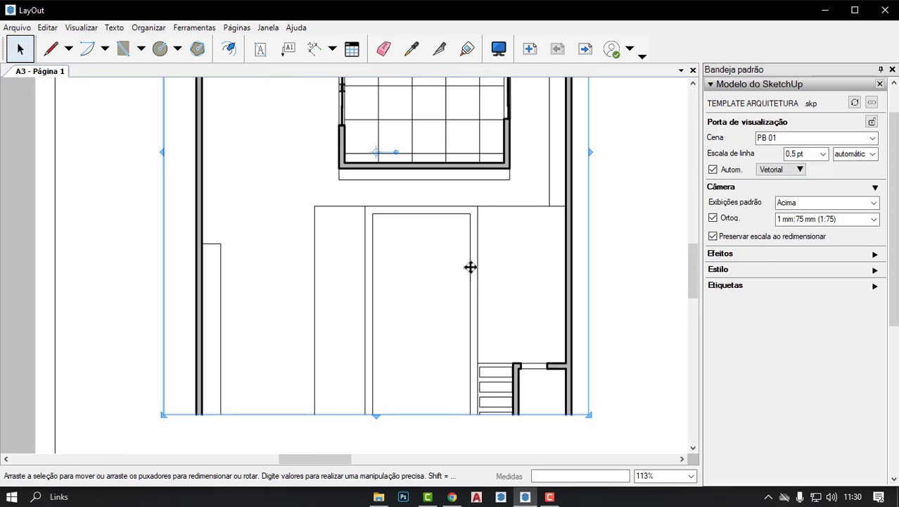
drag(469, 264, 425, 291)
scroll(391, 332, down, 2)
scroll(392, 332, down, 1)
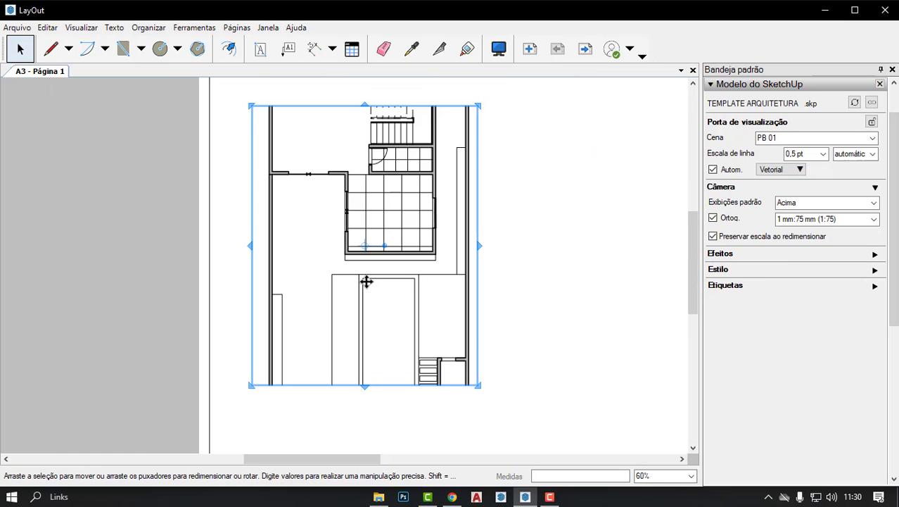
drag(366, 281, 363, 217)
scroll(370, 317, down, 2)
scroll(374, 318, up, 2)
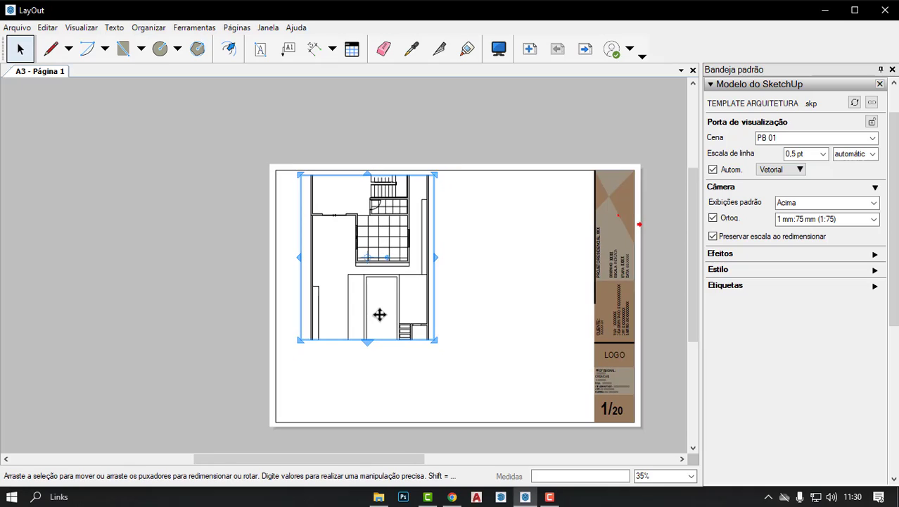
click(389, 266)
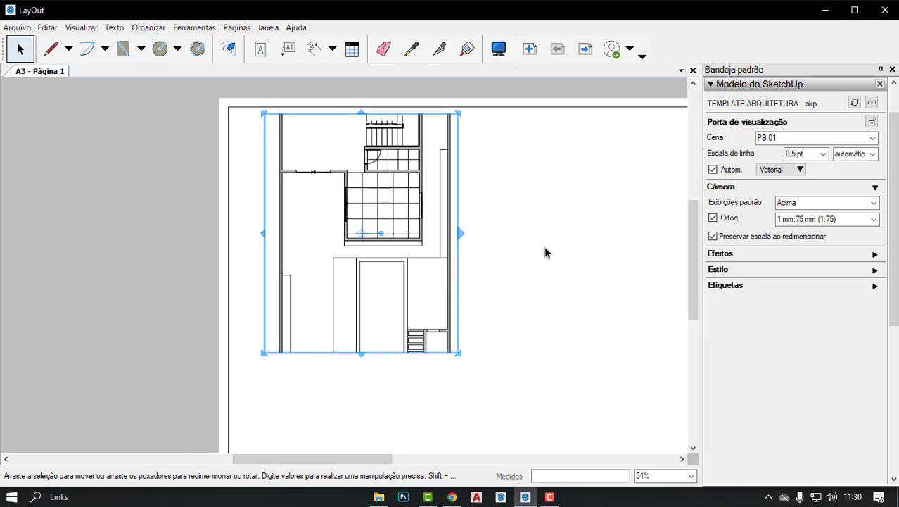
click(577, 233)
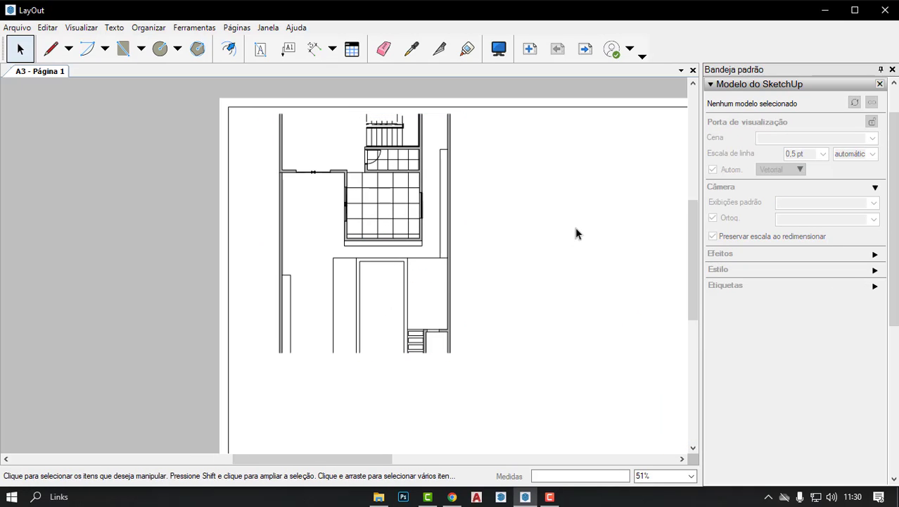
click(17, 27)
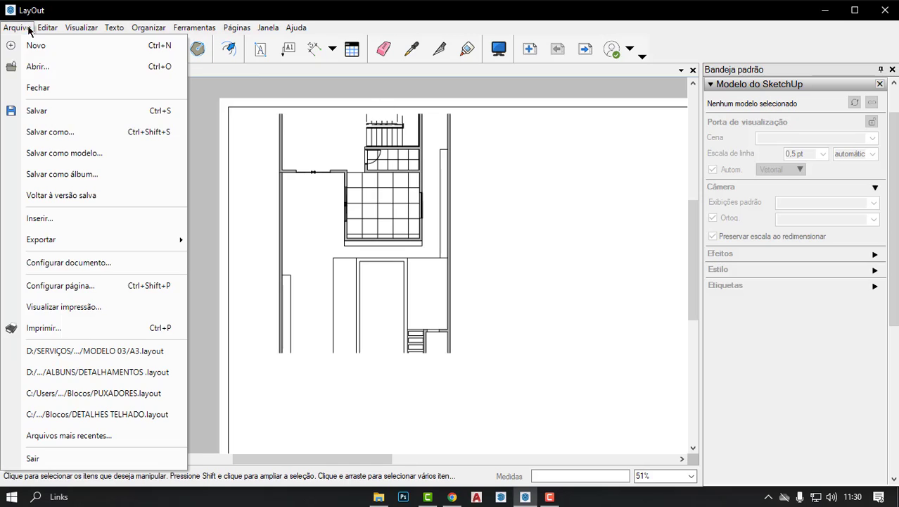
click(83, 264)
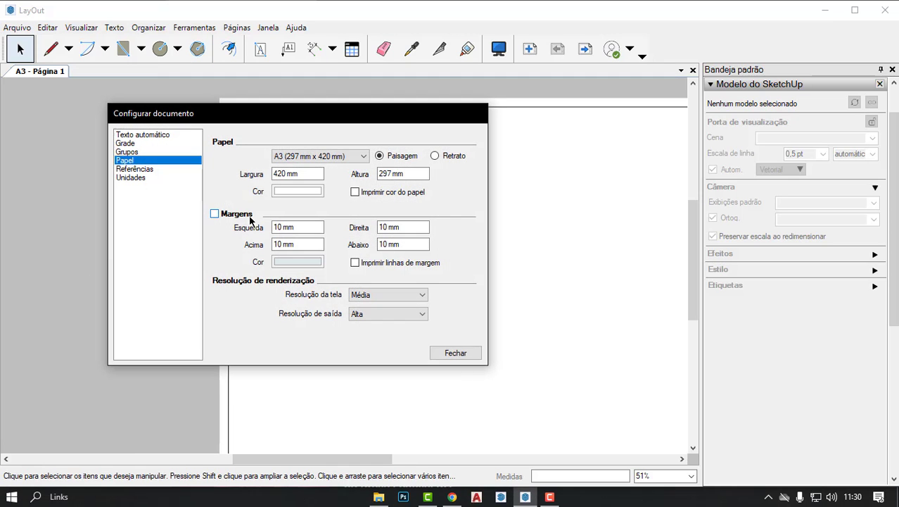
click(455, 353)
drag(516, 251, 361, 196)
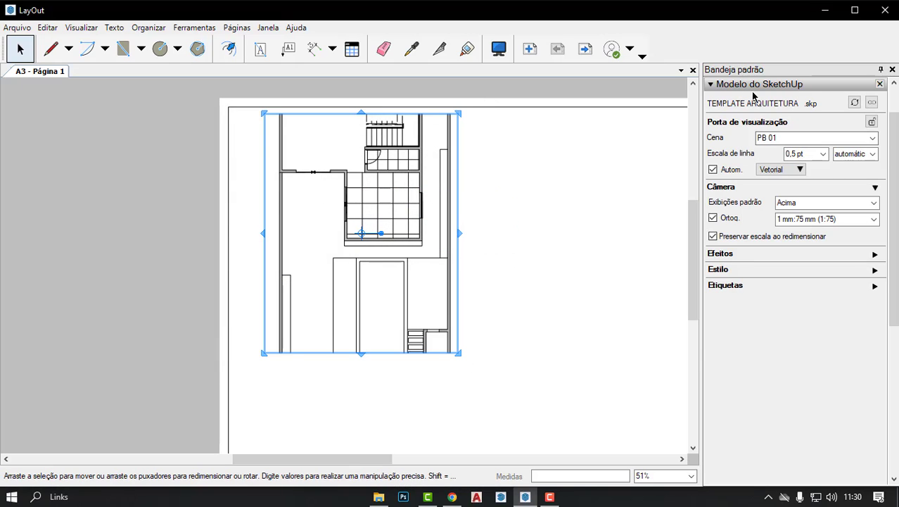
click(775, 170)
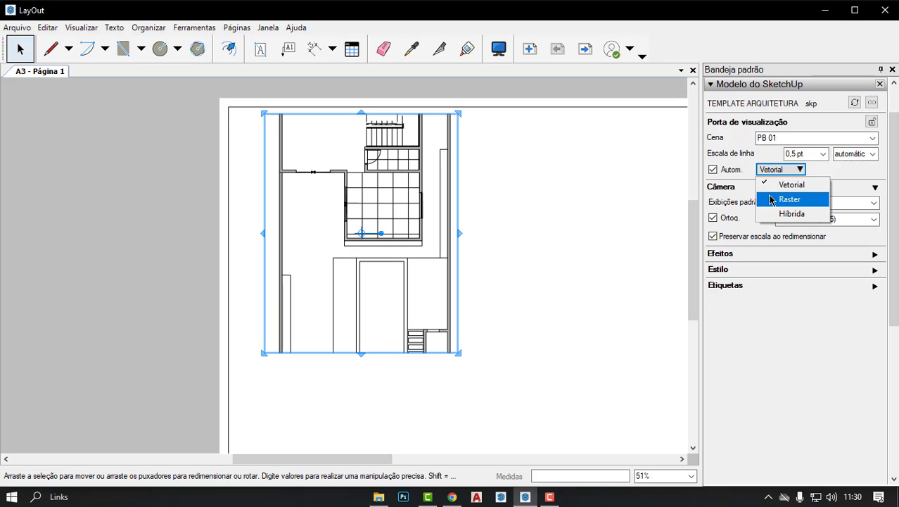
click(510, 192)
click(509, 194)
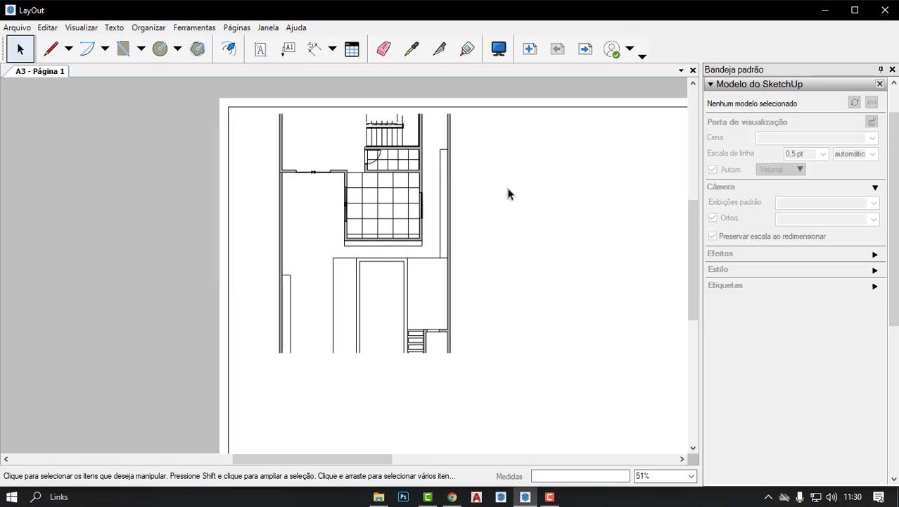